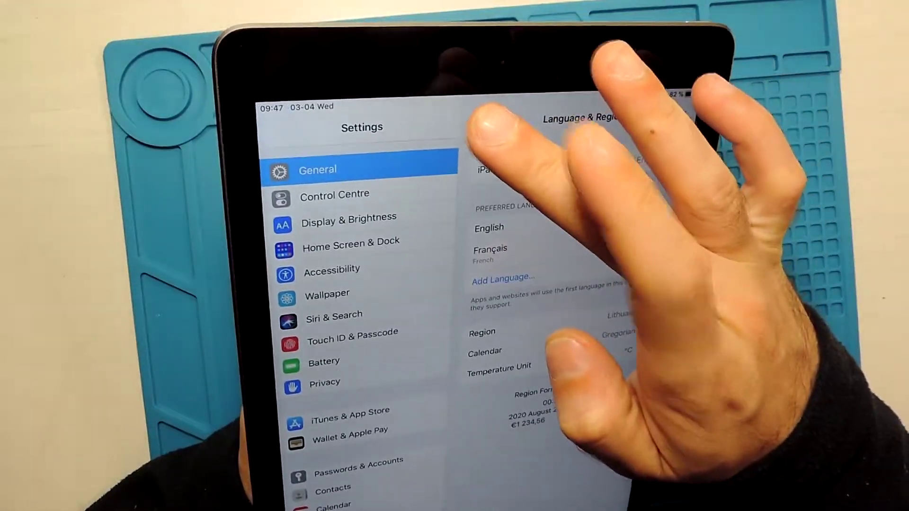
Go back from language settings to General and check Software Update for available updates.
left_click(490, 121)
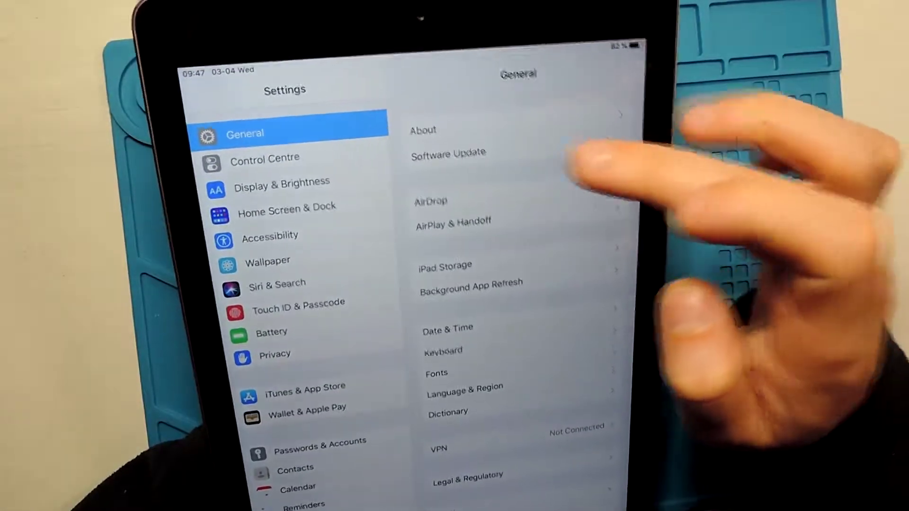
left_click(526, 162)
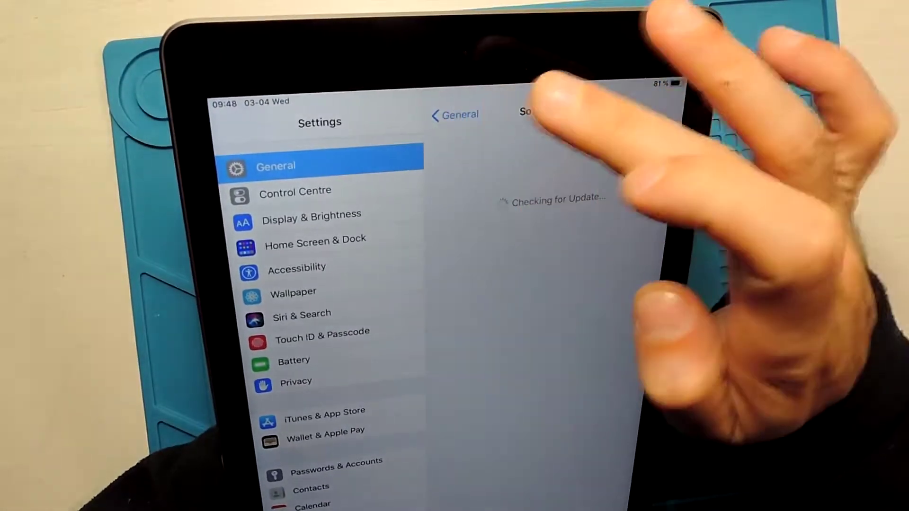
Check iPad Storage (about 6 GB of 32 GB used) and return to General.
left_click(425, 93)
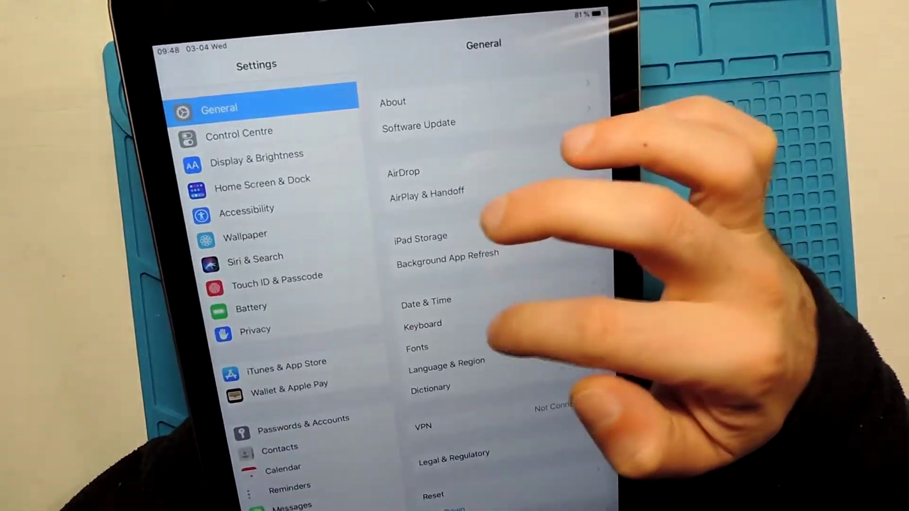
scroll(491, 285, "down", 1)
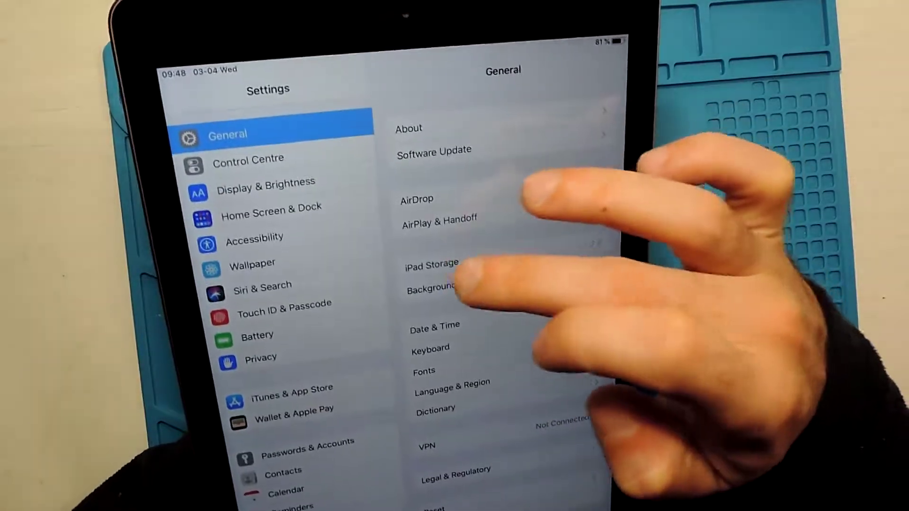
left_click(455, 241)
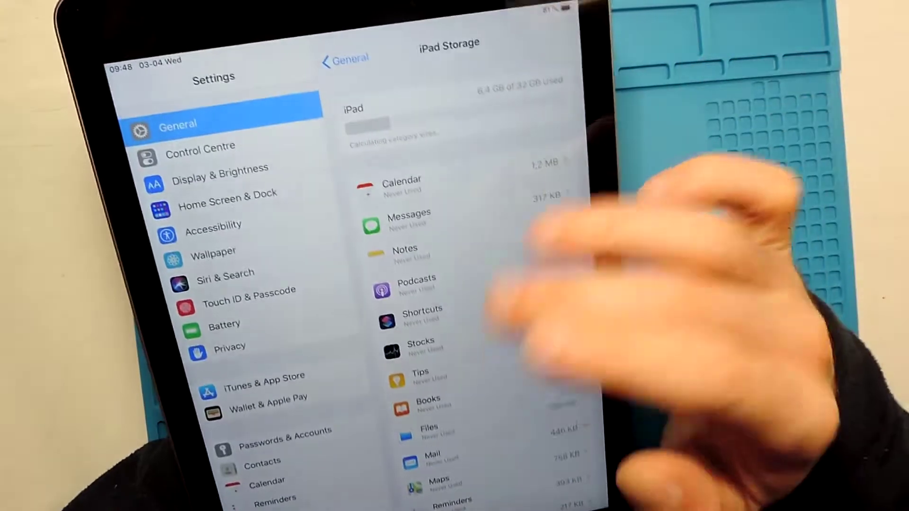
scroll(462, 284, "up", 3)
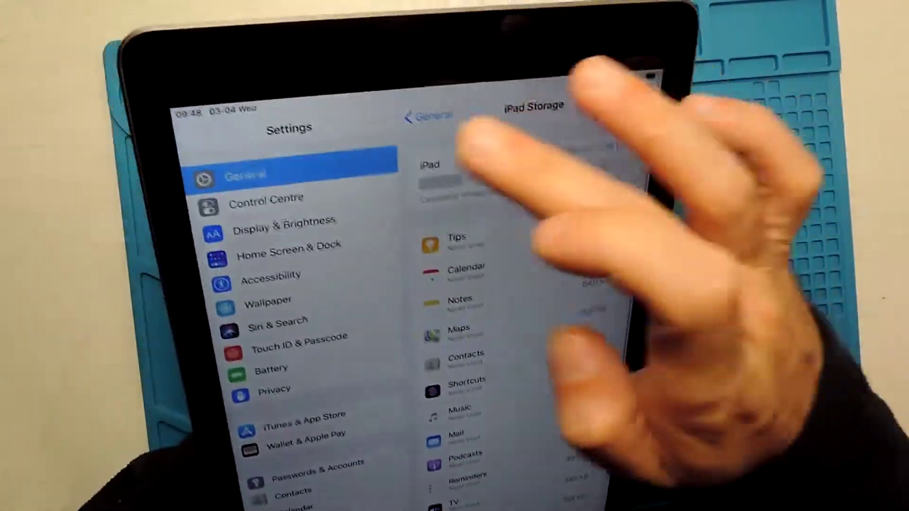
left_click(429, 116)
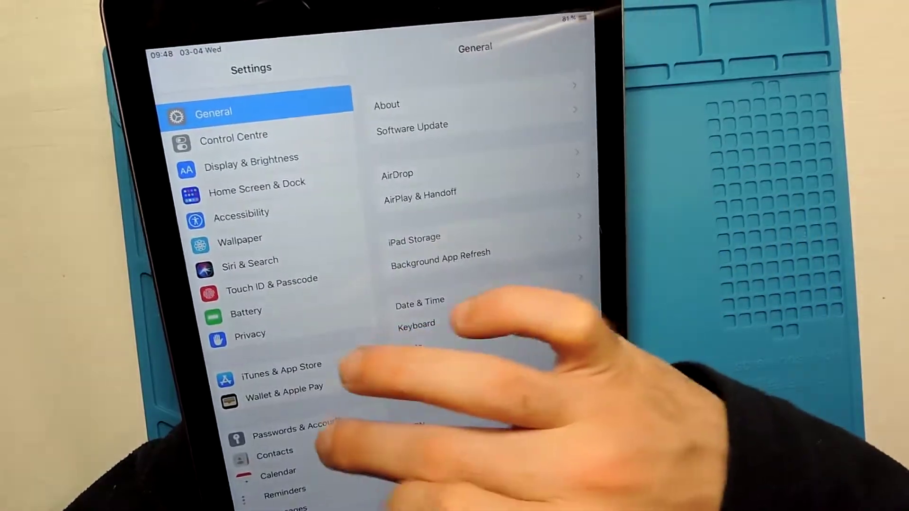
View the Passwords & Accounts page, showing Add Account and Fetch New Data set to Push.
left_click(296, 429)
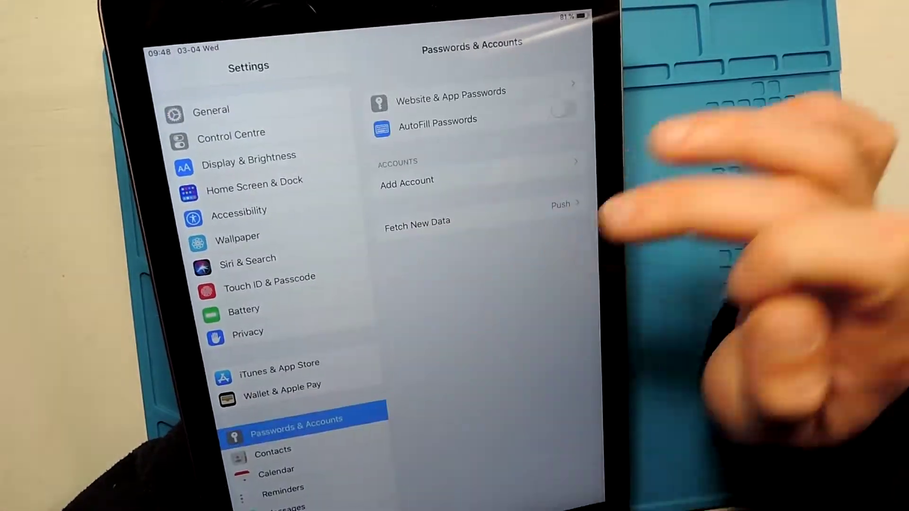